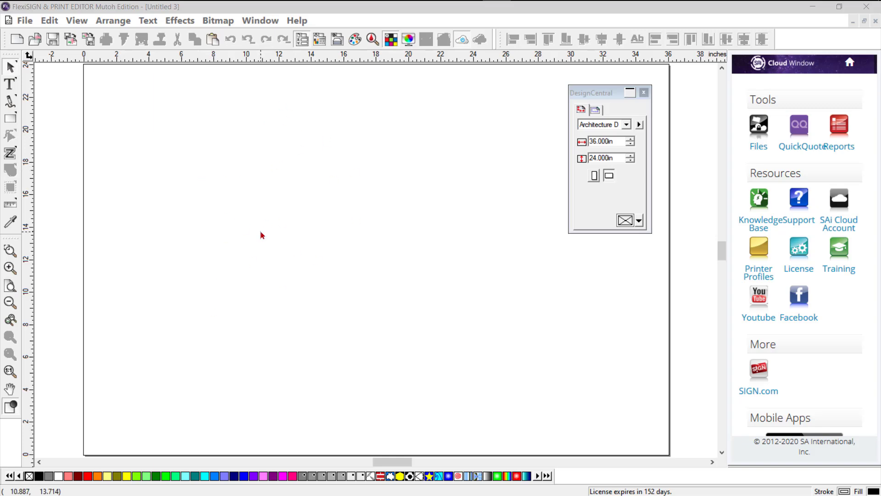
Switch to the FlexiSIGN & PRINT production manager and check the media size and margins in the Mutoh VJ-426UF default job properties.
mouse_move(369, 21)
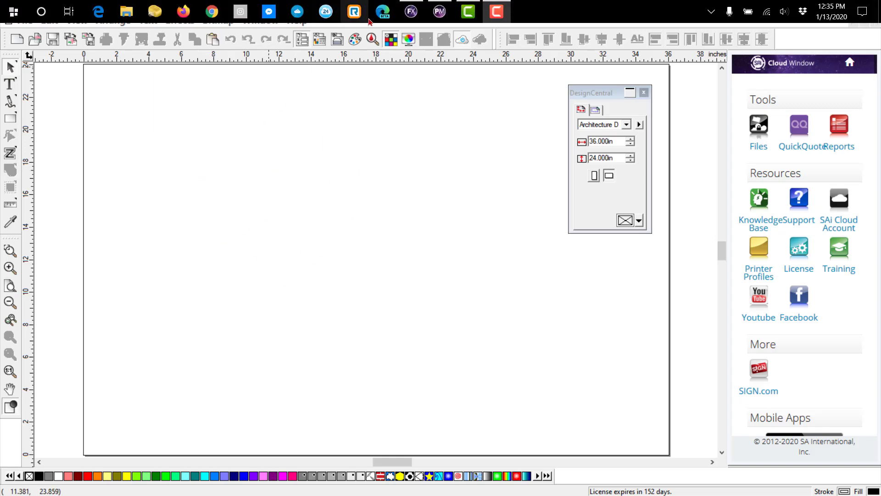
left_click(439, 13)
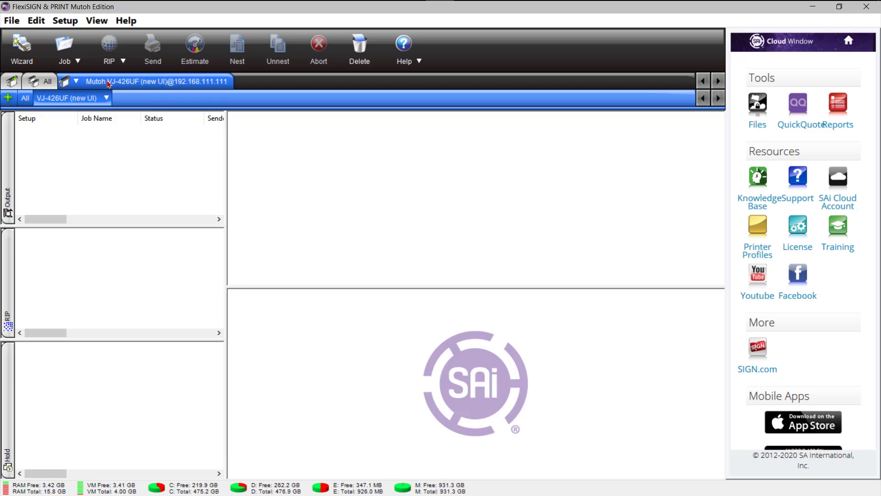
left_click(65, 20)
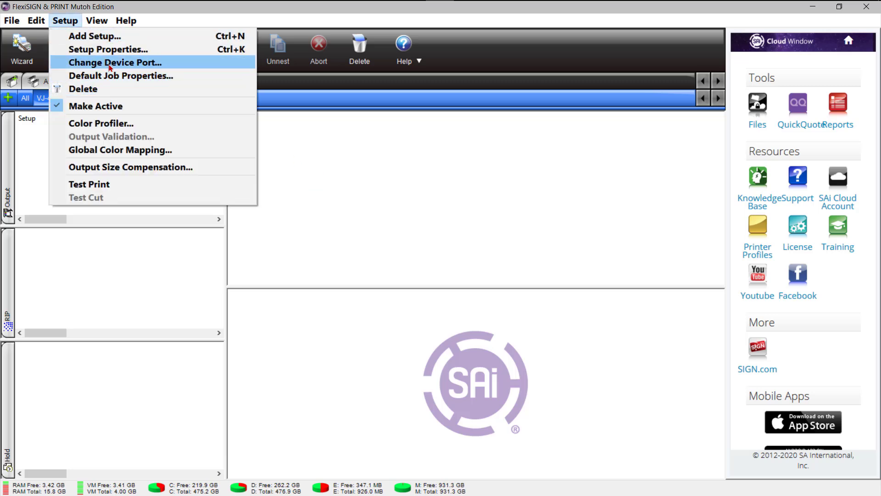
left_click(113, 76)
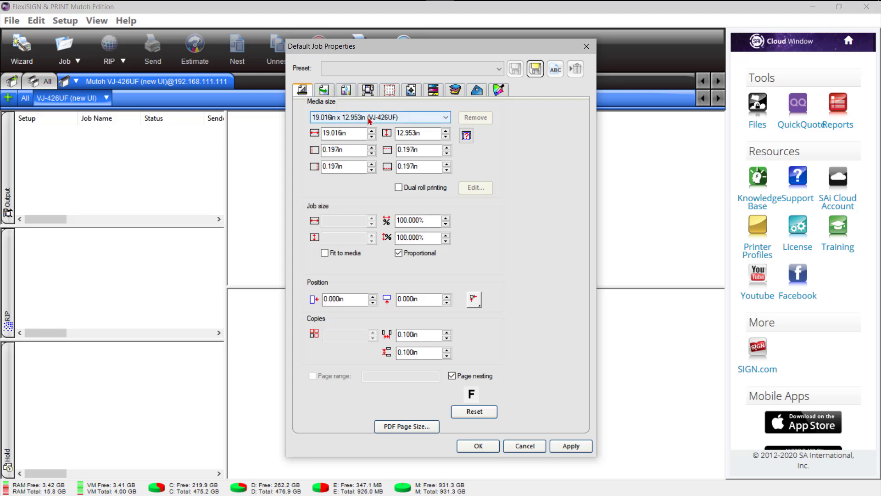
left_click(365, 133)
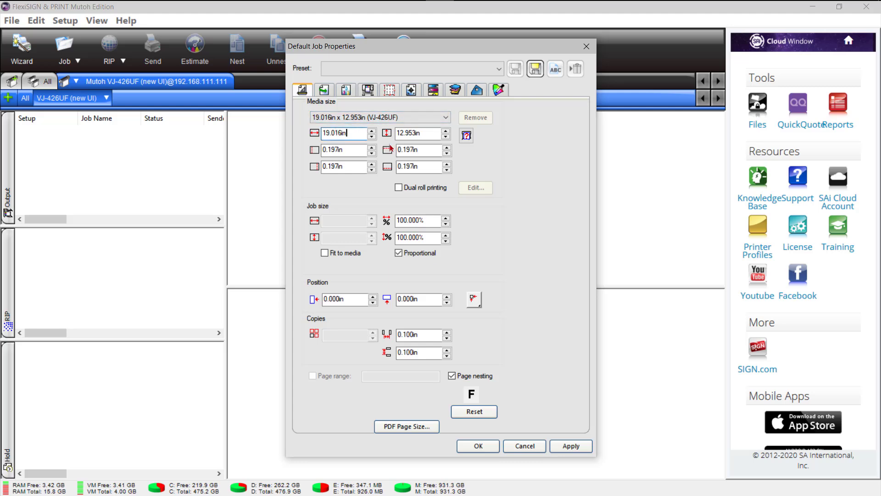
left_click(418, 149)
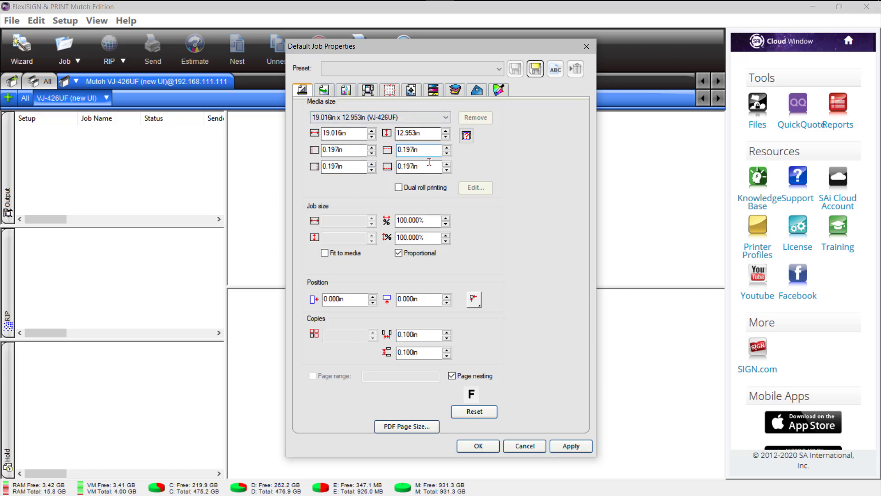
left_click(525, 446)
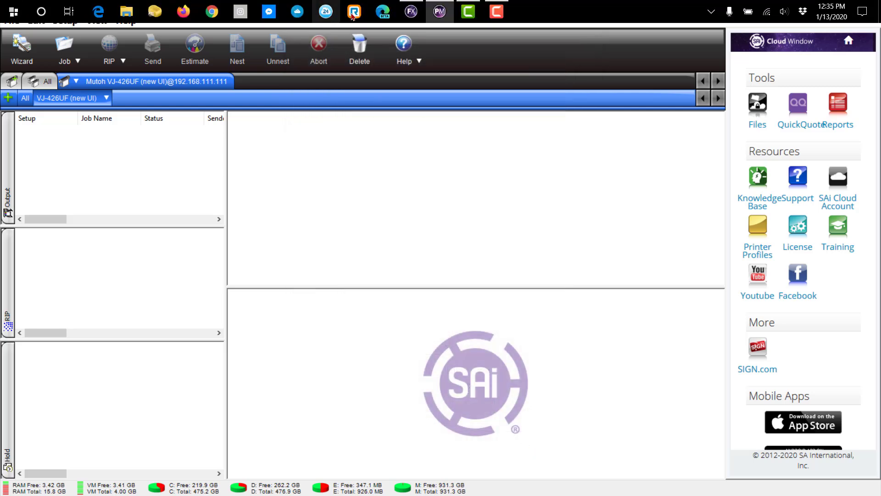
Switch back to the FlexiSIGN & PRINT EDITOR document and set the page size to 19.016 in wide by 12.953 in high.
left_click(418, 14)
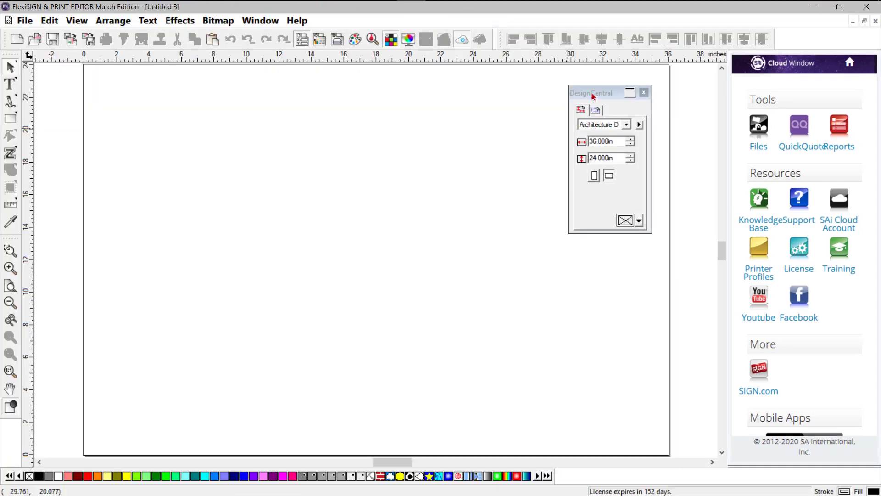
left_click_drag(594, 97, 465, 107)
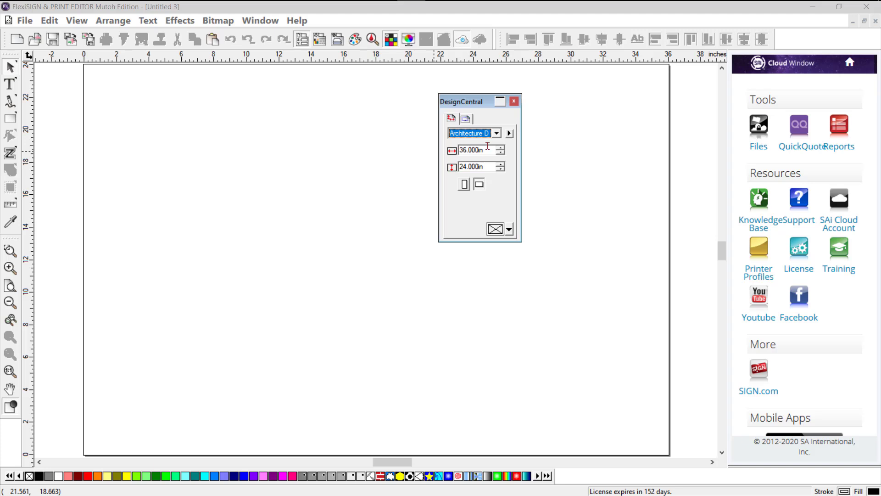
double_click(487, 150)
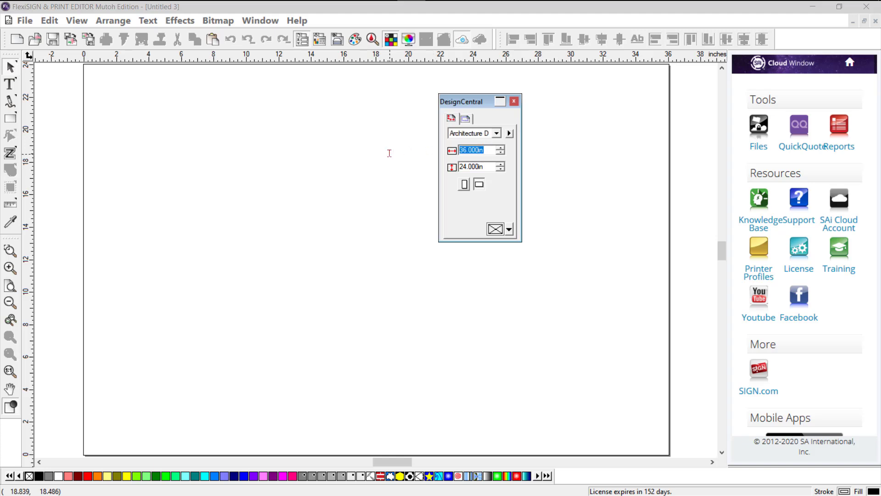
type("1")
key("Tab")
type("1")
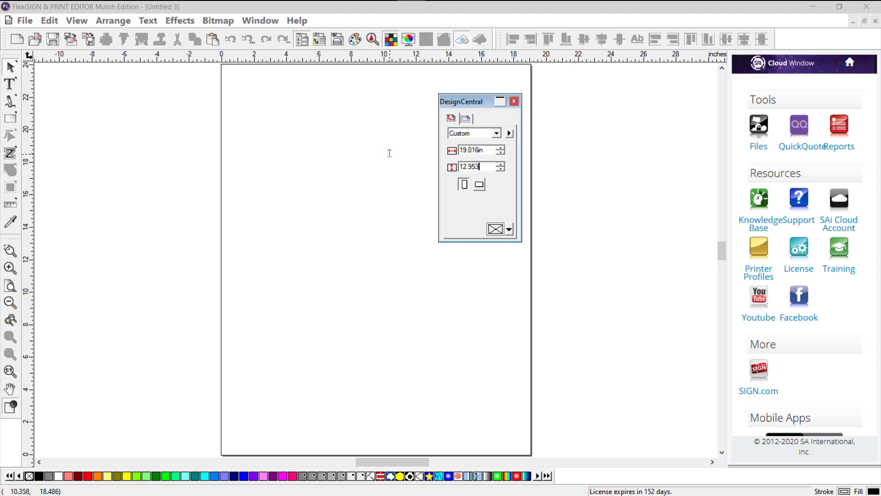
key("Return")
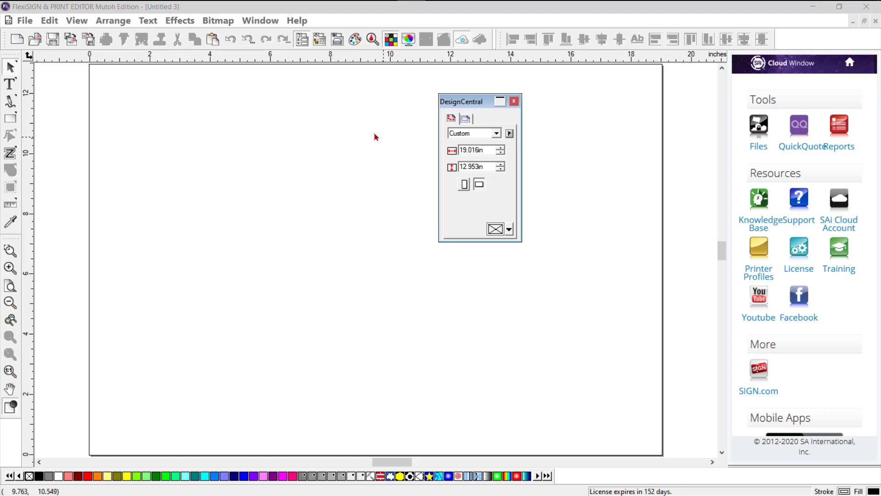
Set the page's top, bottom, left and right margins to 0.197 in each.
left_click(466, 119)
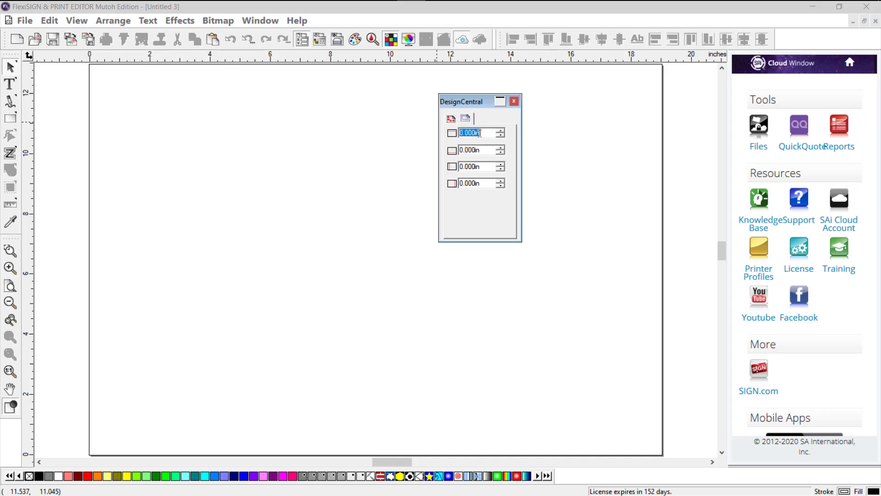
key("BackSpace")
type(".197")
key("Tab")
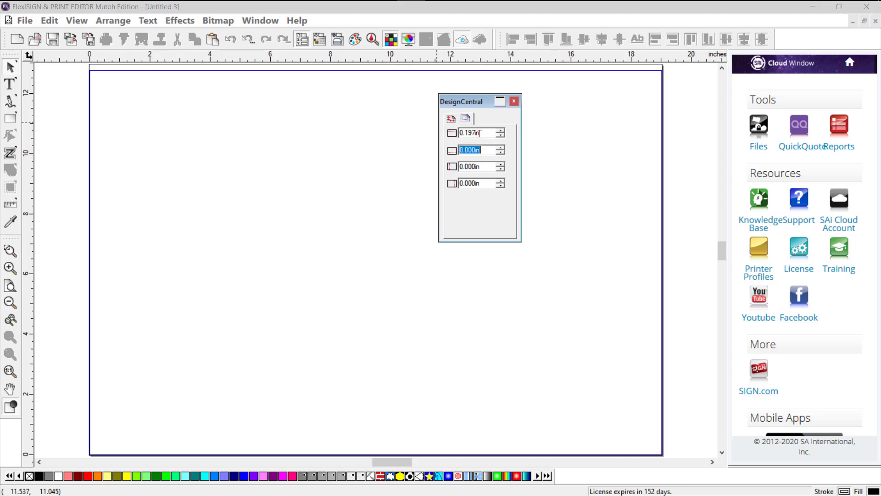
key("BackSpace")
type(".197")
key("Tab")
type(".")
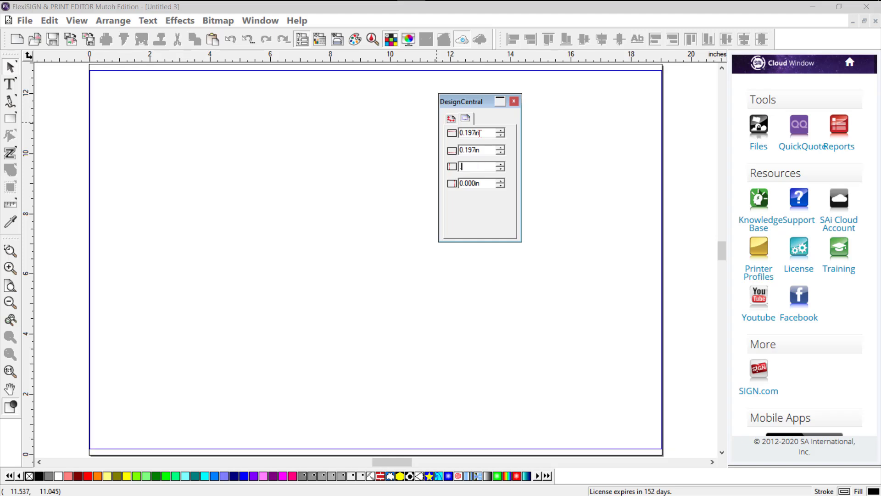
type("197")
key("Tab")
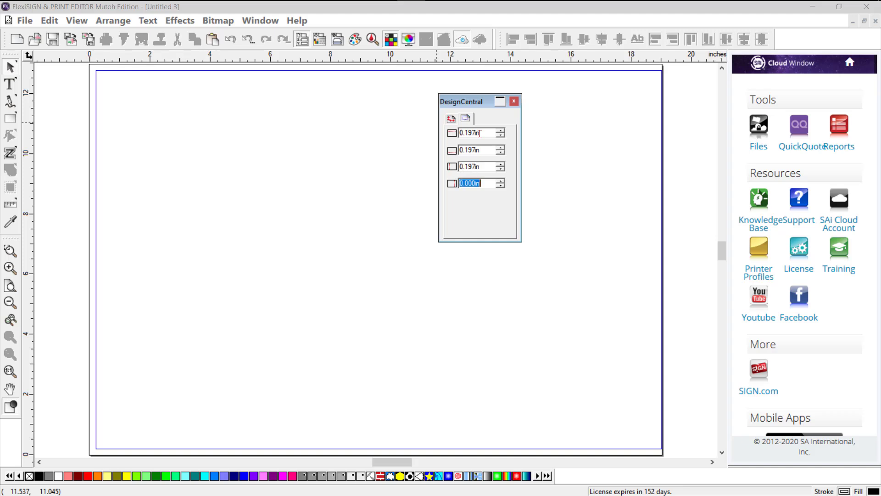
type(".197")
key("Tab")
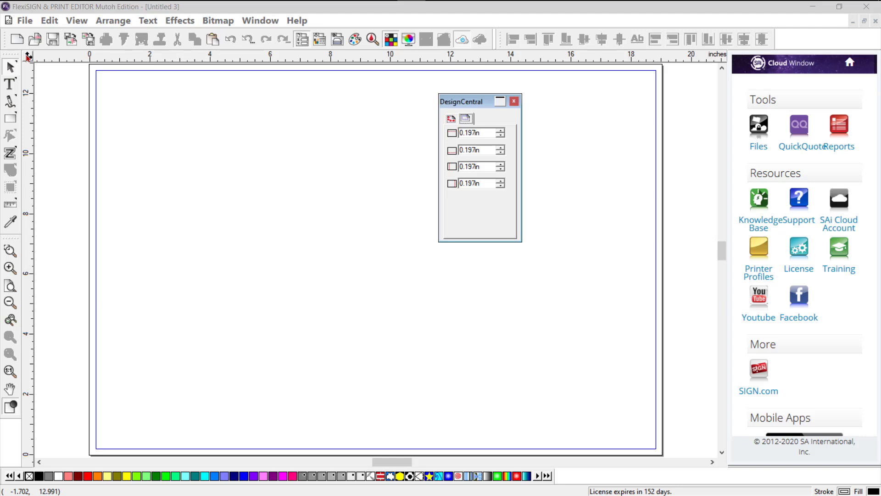
Move the ruler origin to the page's lower-right corner.
left_click_drag(28, 56, 664, 462)
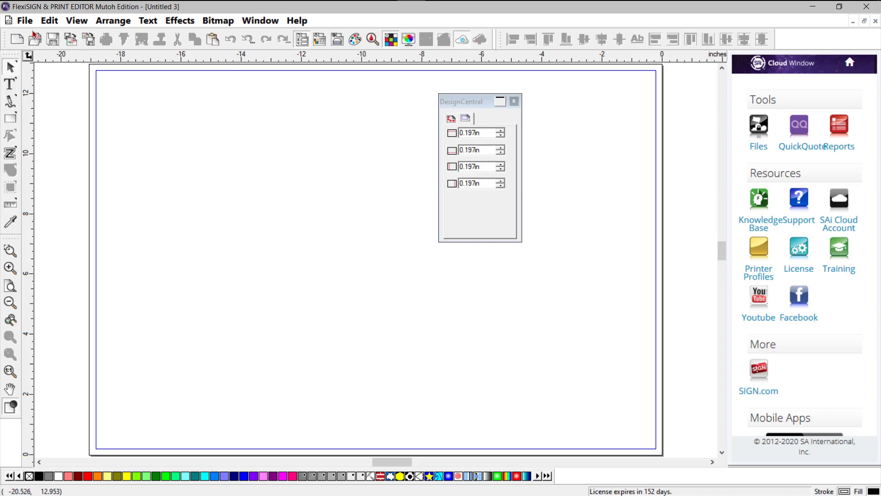
left_click(23, 20)
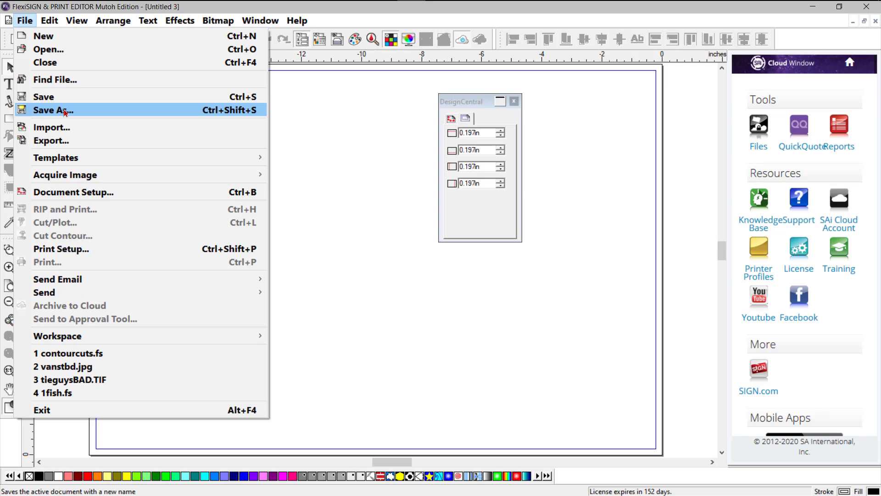
left_click(565, 17)
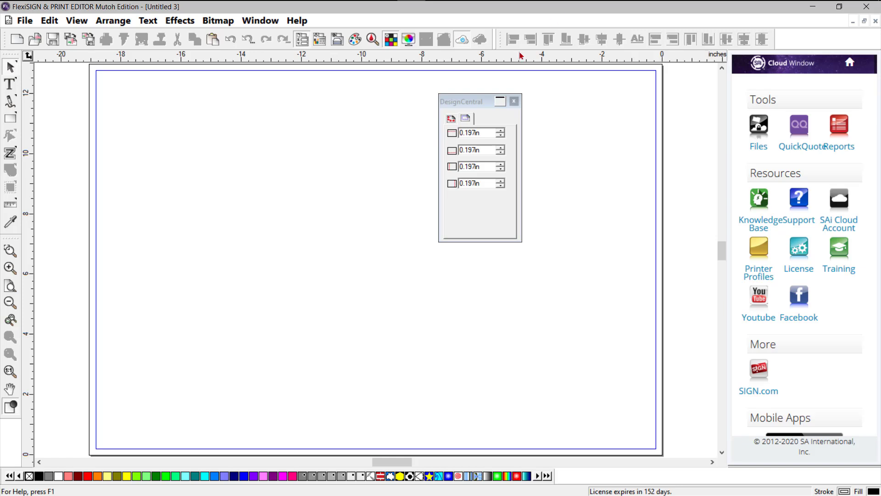
Review the preset options for the custom page size without choosing one, and move the DesignCentral panel aside.
left_click(451, 118)
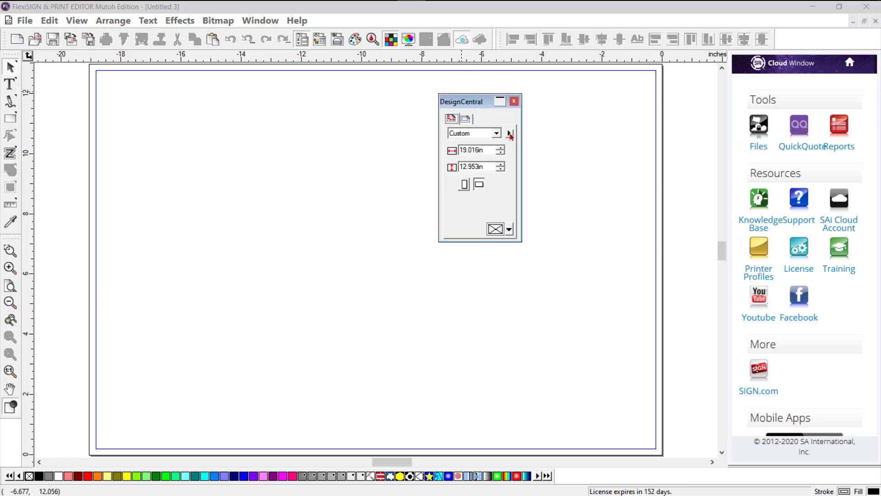
left_click(509, 133)
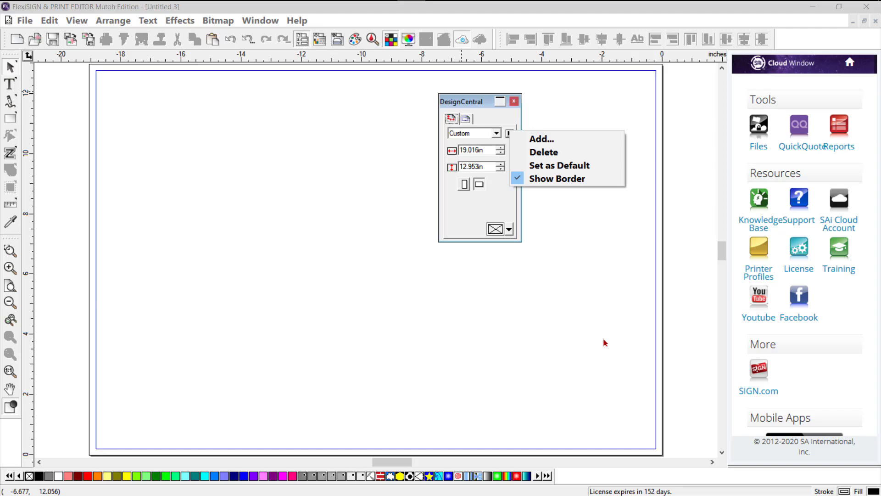
left_click(411, 361)
left_click_drag(475, 98, 546, 110)
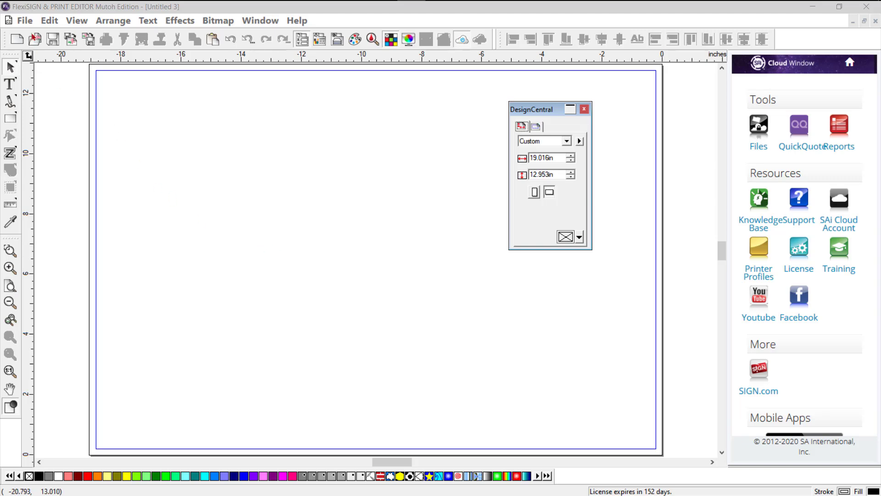
Import cool_flag-1680x1050.jpg from the Demo Files folder and place it on the page.
left_click(21, 24)
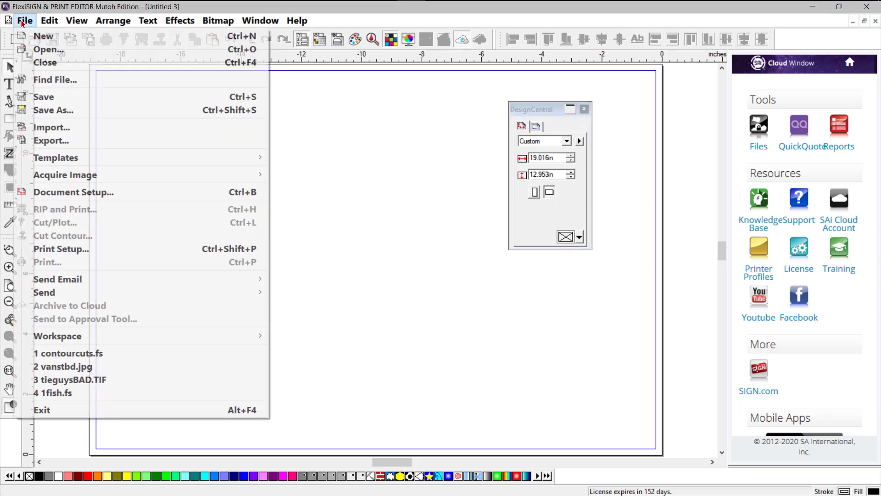
left_click(40, 131)
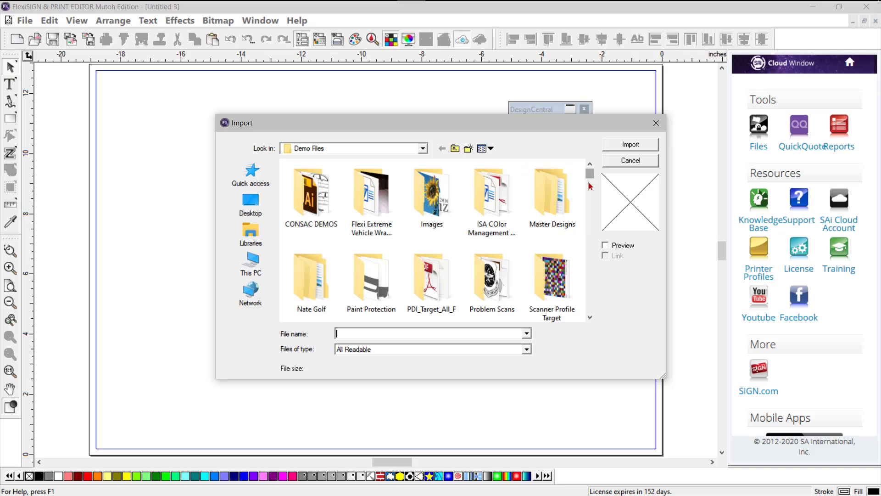
scroll(588, 308, "down", 10)
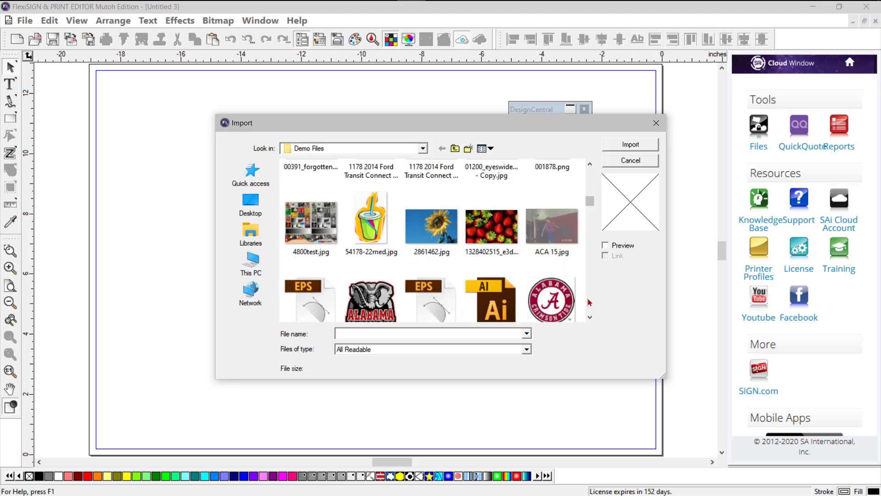
scroll(588, 303, "down", 10)
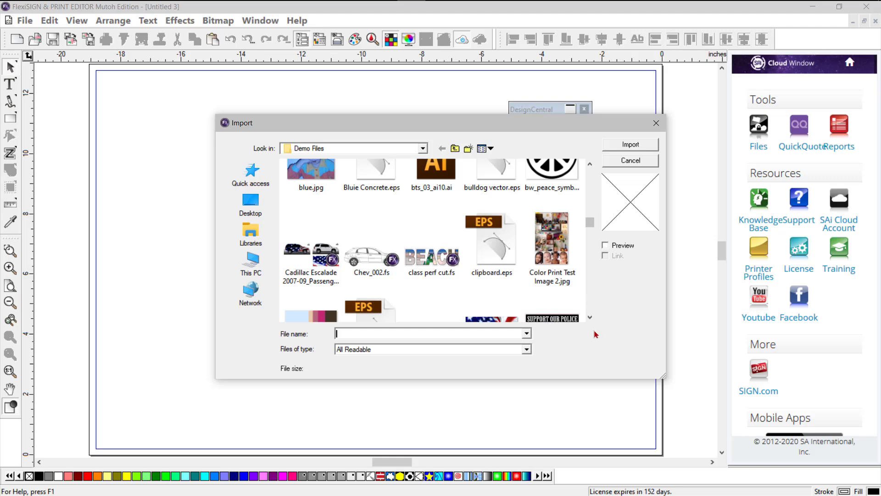
scroll(589, 317, "down", 1)
left_click(494, 297)
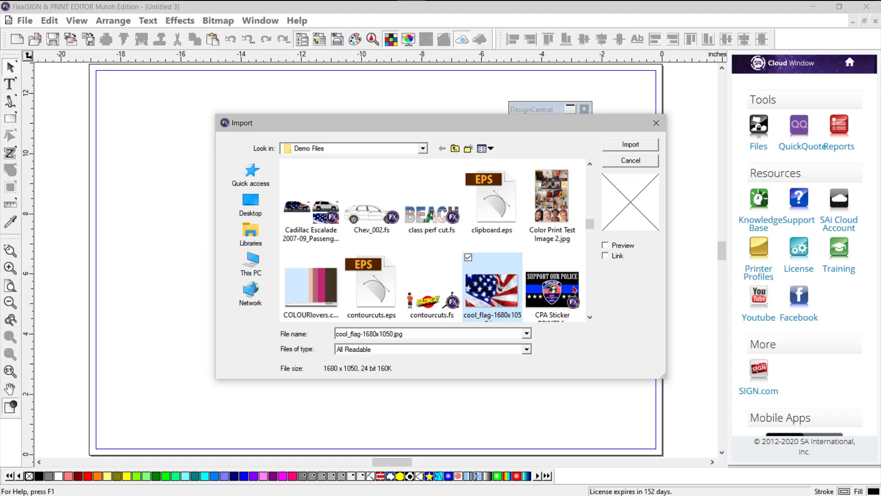
left_click(631, 144)
left_click(290, 93)
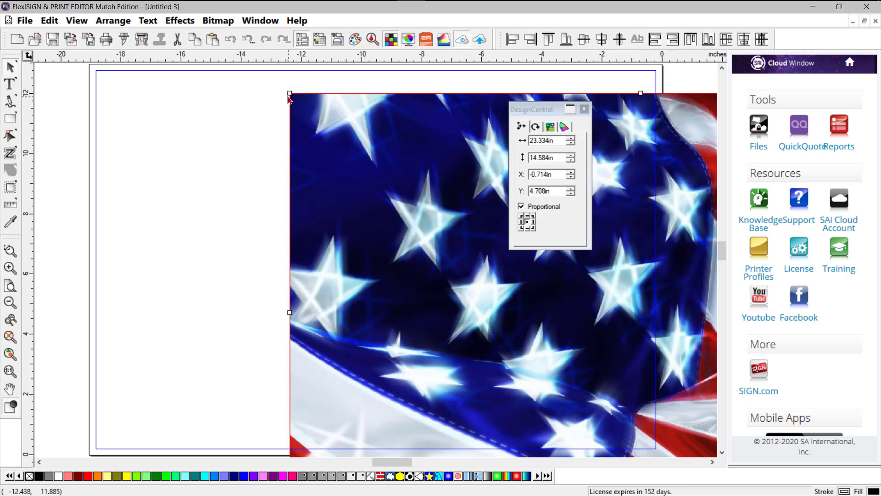
Scale the flag image proportionally to about 8.28 by 5.18 in and move it near the page's lower-right corner.
left_click_drag(289, 94, 619, 407)
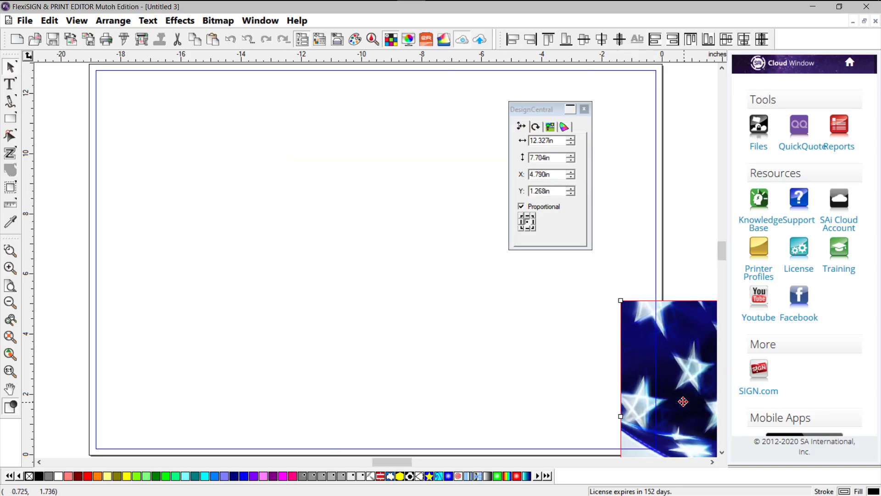
left_click_drag(682, 403, 291, 275)
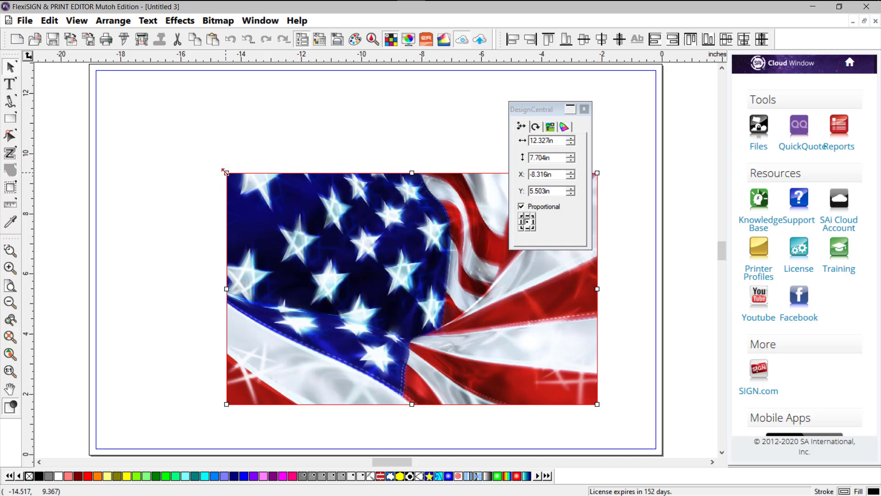
left_click_drag(226, 174, 348, 249)
left_click_drag(438, 305, 478, 340)
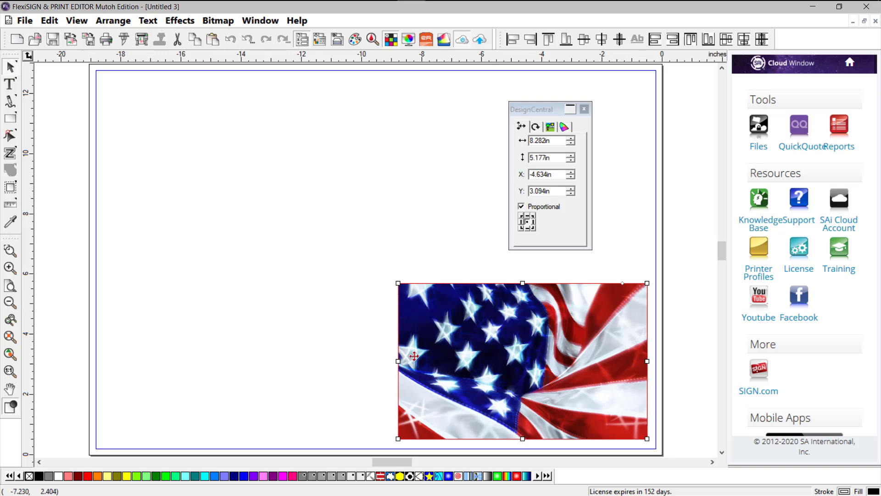
left_click_drag(515, 403, 481, 391)
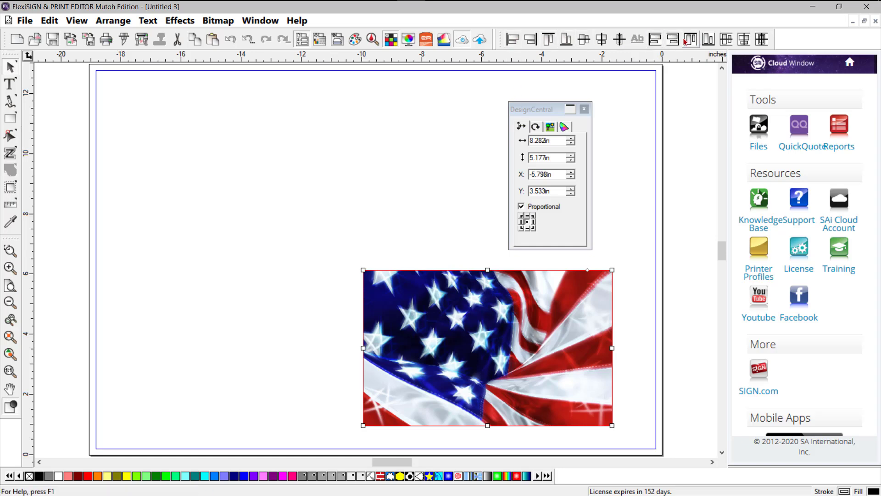
Undock the Align toolbar and close it.
left_click_drag(502, 40, 298, 191)
left_click(565, 170)
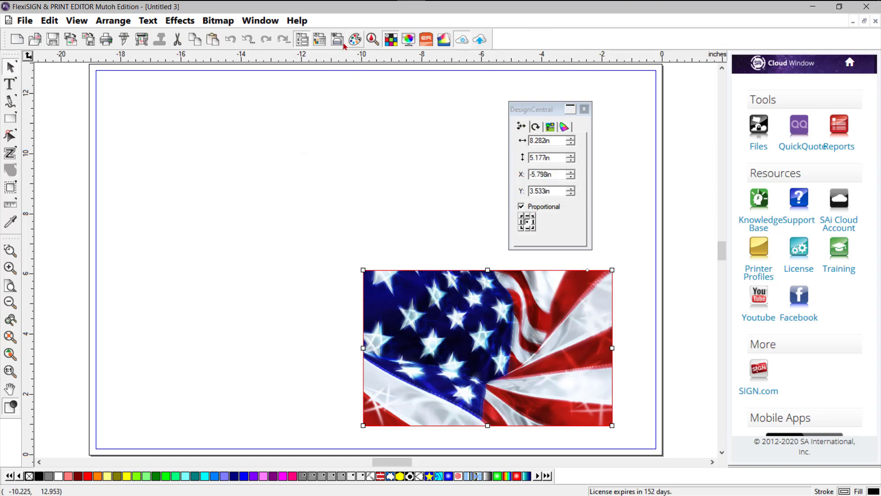
Show the Align toolbar and dock it beside the standard toolbar above the ruler.
right_click(283, 39)
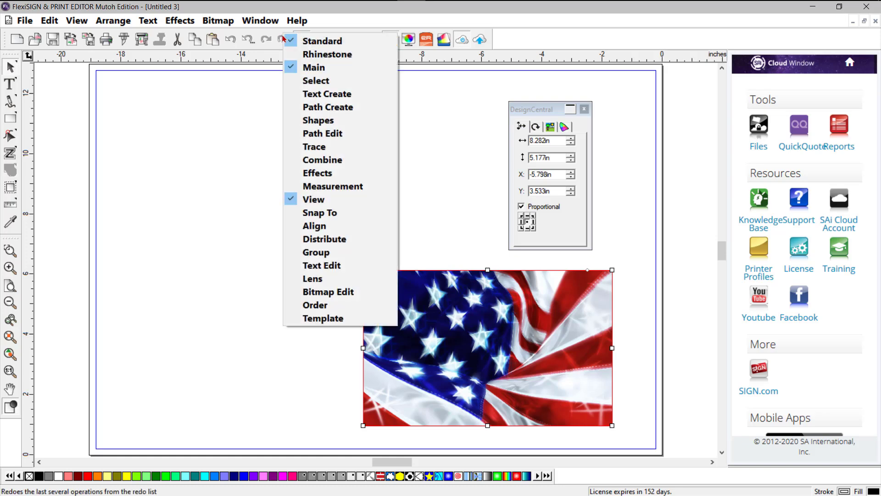
left_click(318, 228)
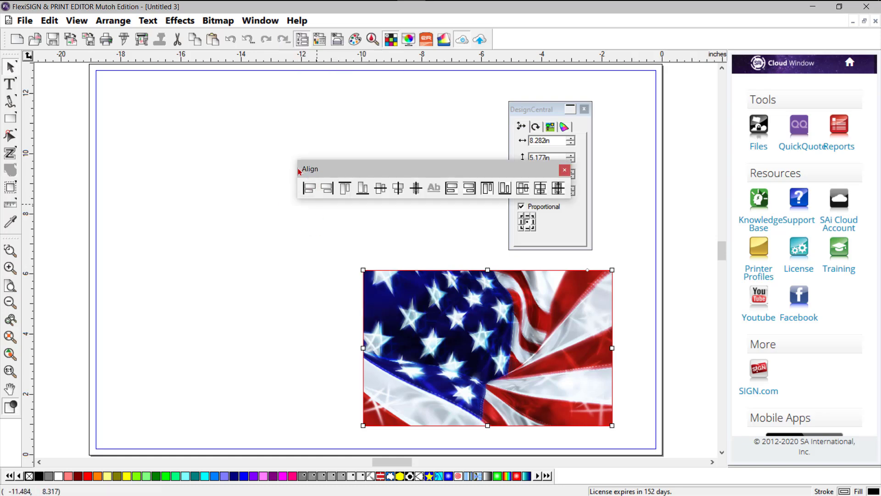
left_click_drag(312, 168, 407, 34)
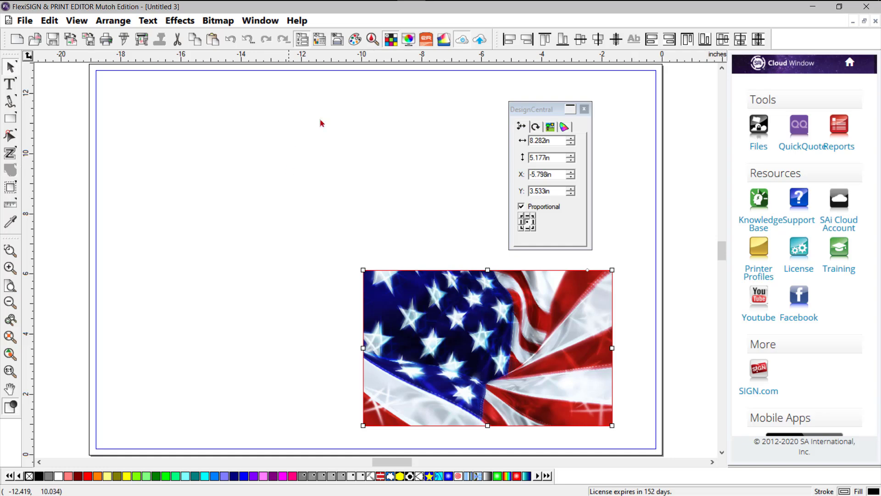
Align the flag image to the right and bottom margins of the page and deselect it.
left_click(528, 40)
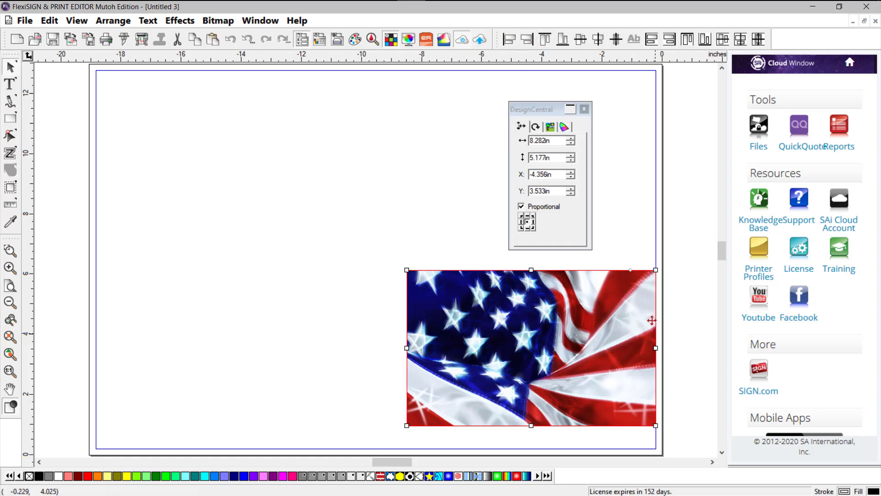
left_click(563, 40)
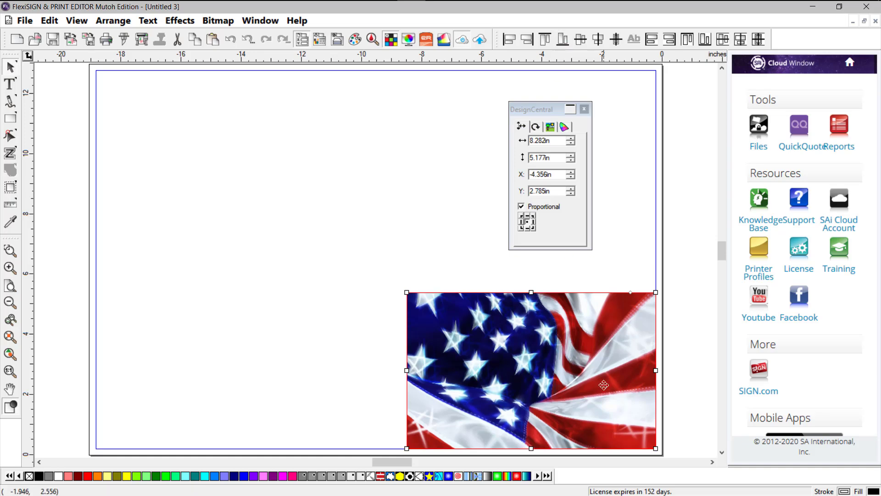
left_click(360, 251)
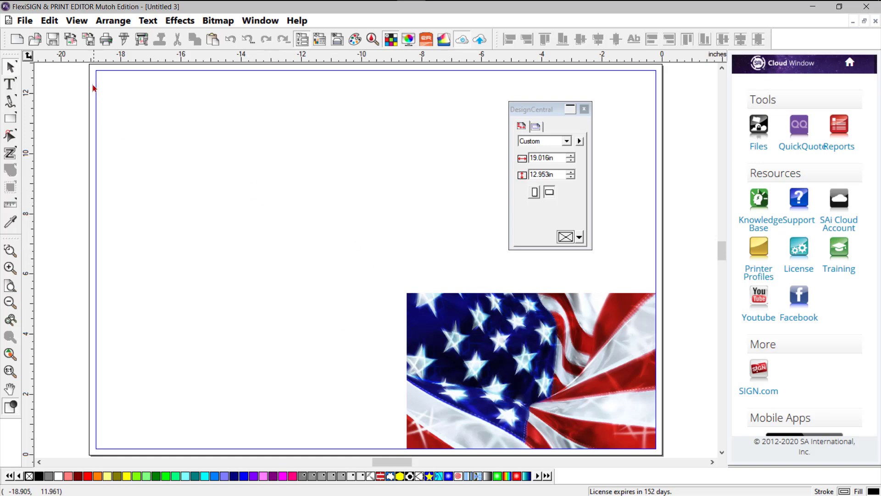
Open RIP and Print for the page and choose the VJ-626UF White Media 720 x 1440 Graphics 1.icc output profile.
left_click(142, 40)
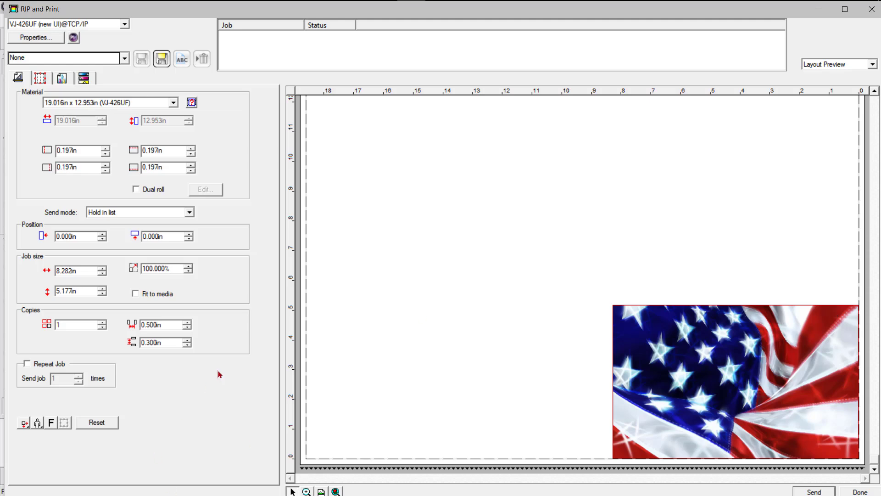
left_click(62, 77)
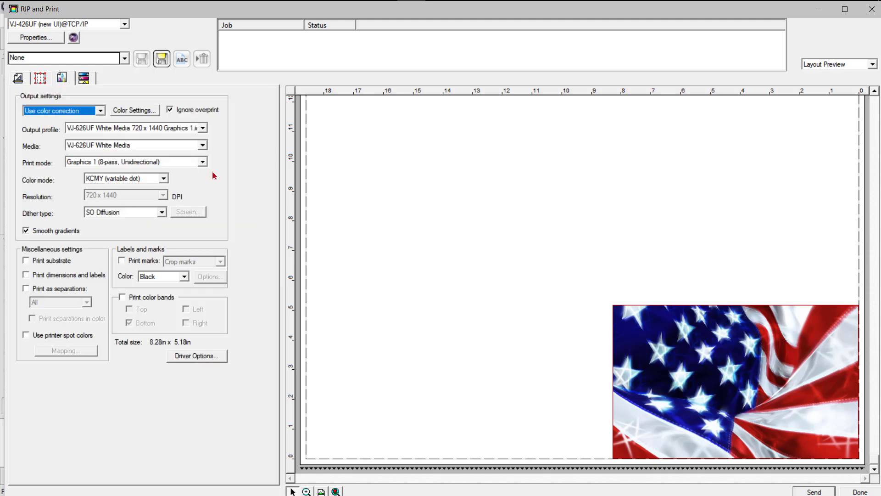
left_click(202, 128)
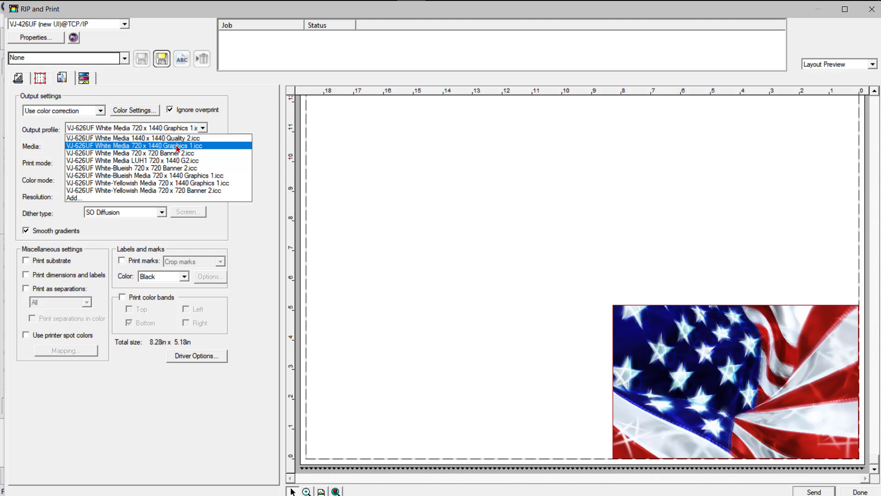
left_click(214, 146)
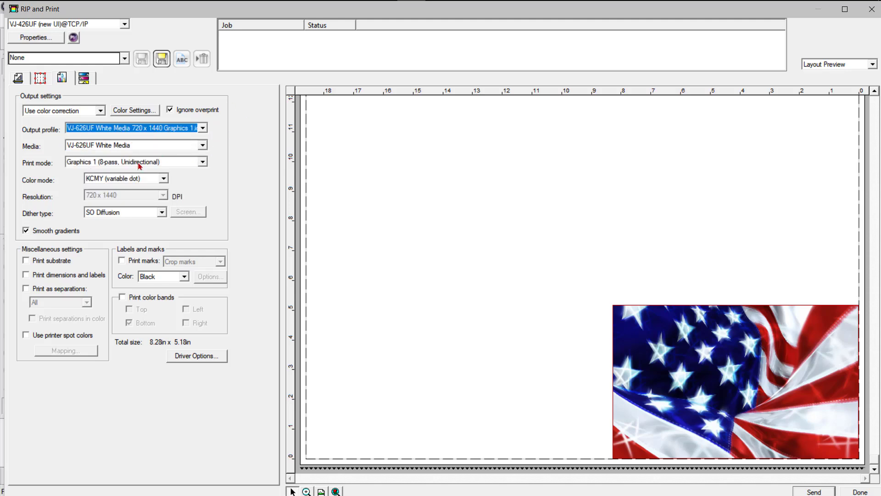
Try the KCMYWWVV (variable dot) color mode and reset it by reselecting the White Media 720 x 1440 Graphics 1.icc output profile.
left_click(164, 179)
left_click(123, 211)
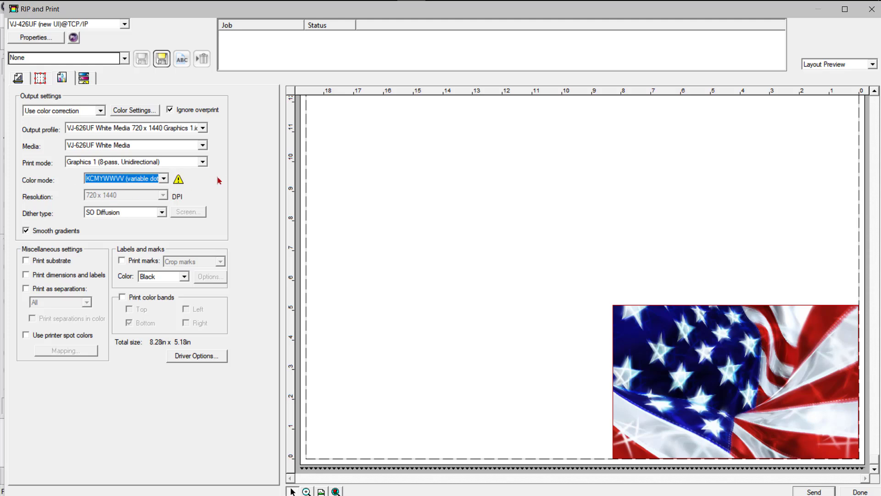
left_click(203, 129)
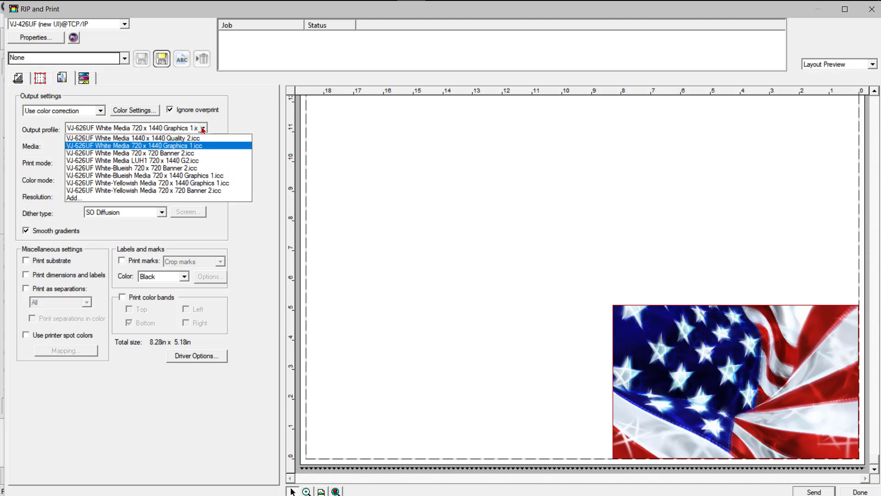
left_click(170, 147)
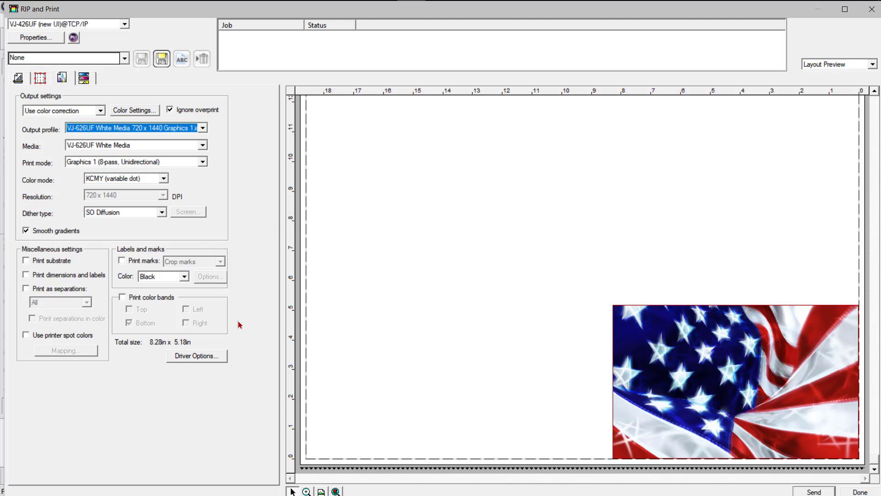
Examine the head cleaning types and the nozzle check and palette test prints offered in the driver options.
left_click(195, 356)
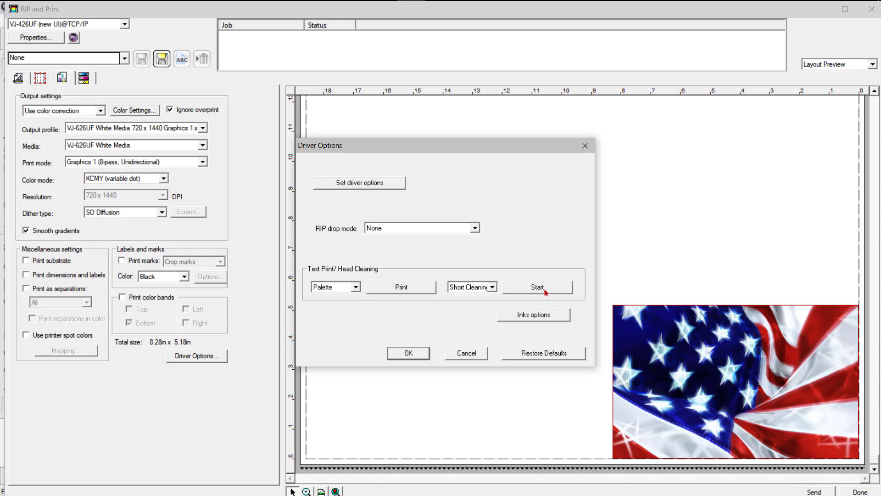
left_click(492, 286)
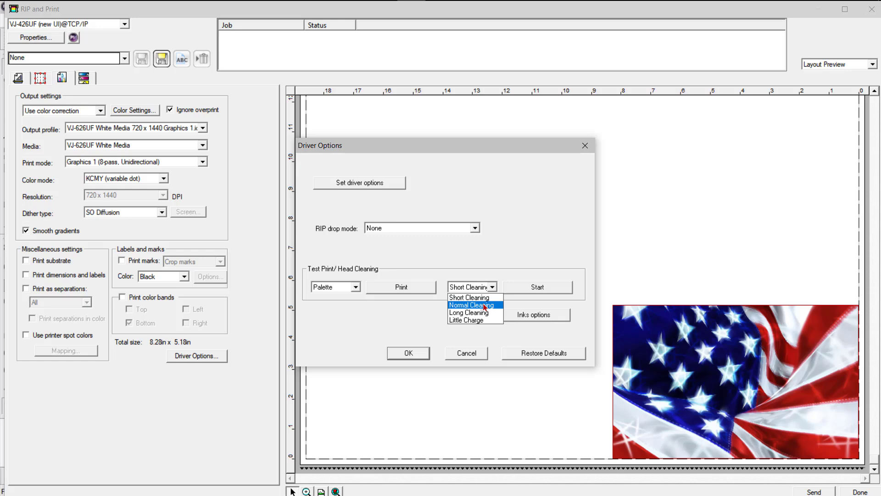
left_click(556, 231)
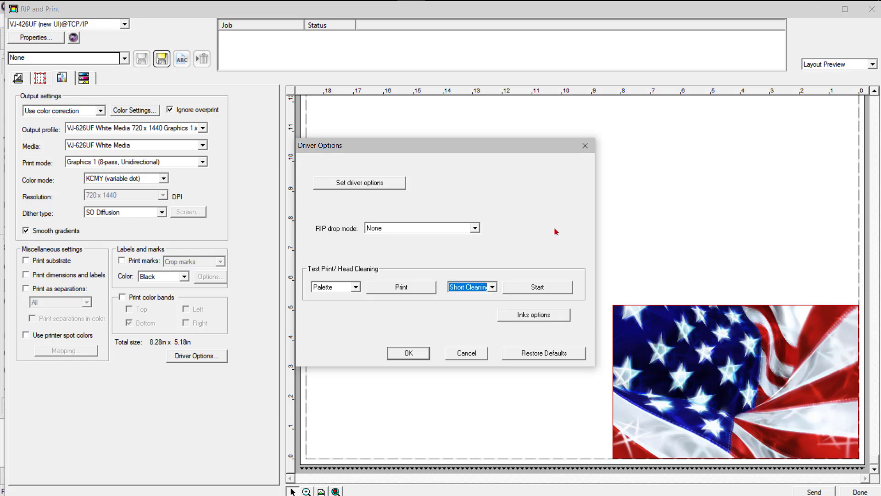
left_click(356, 287)
left_click(344, 313)
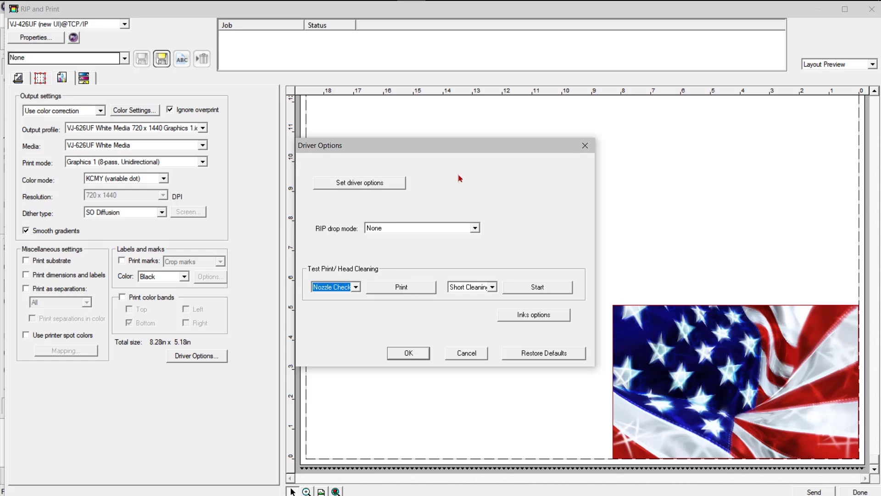
left_click(356, 288)
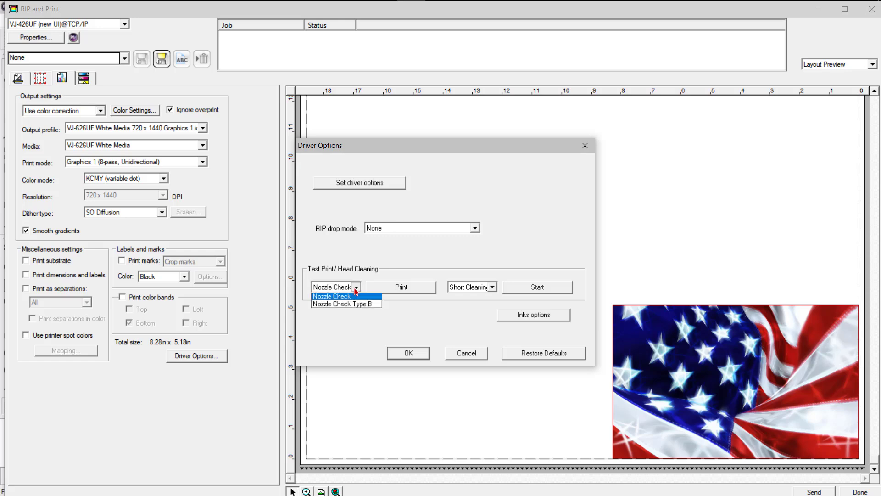
left_click(328, 297)
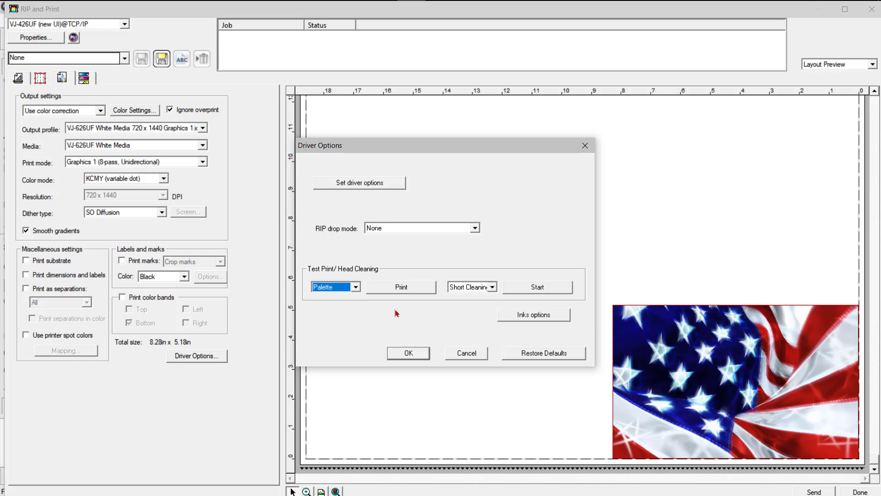
Review the detailed printer options of the driver and leave both option dialogs without changing anything.
left_click(355, 183)
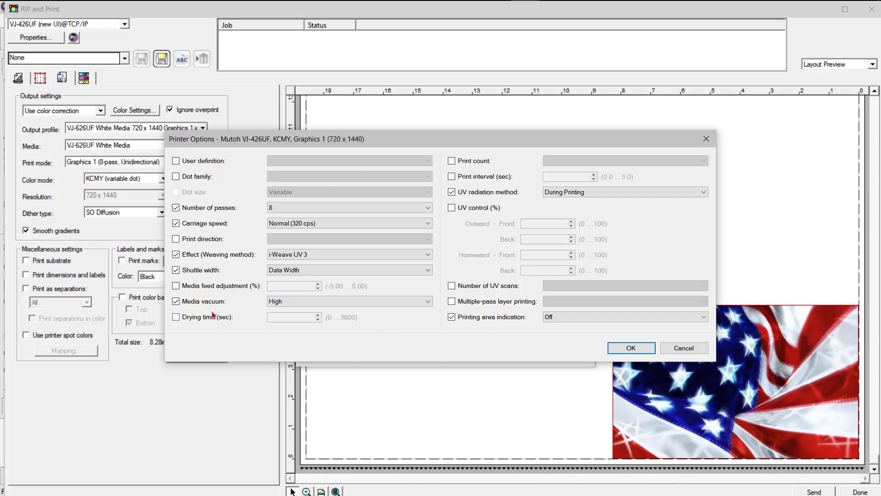
mouse_move(198, 304)
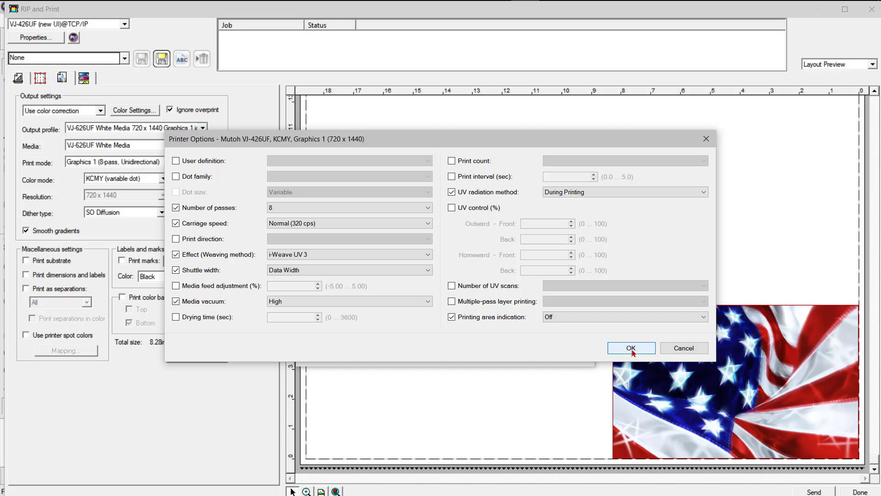
left_click(679, 348)
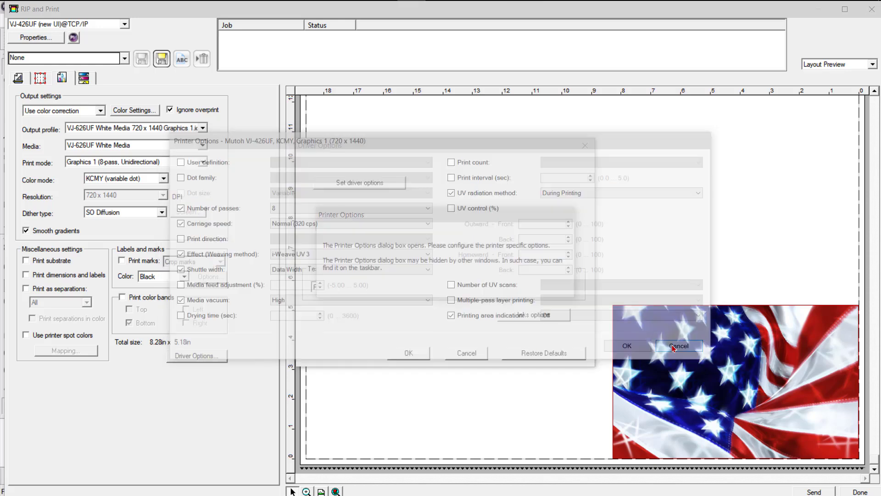
left_click(468, 354)
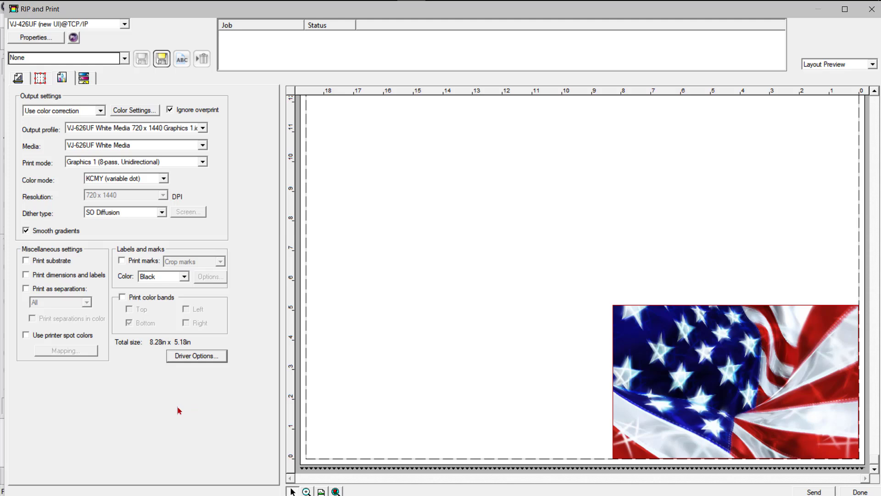
Set the send mode to Hold in list, send the flag job to the printer queue, and close RIP and Print.
left_click(18, 78)
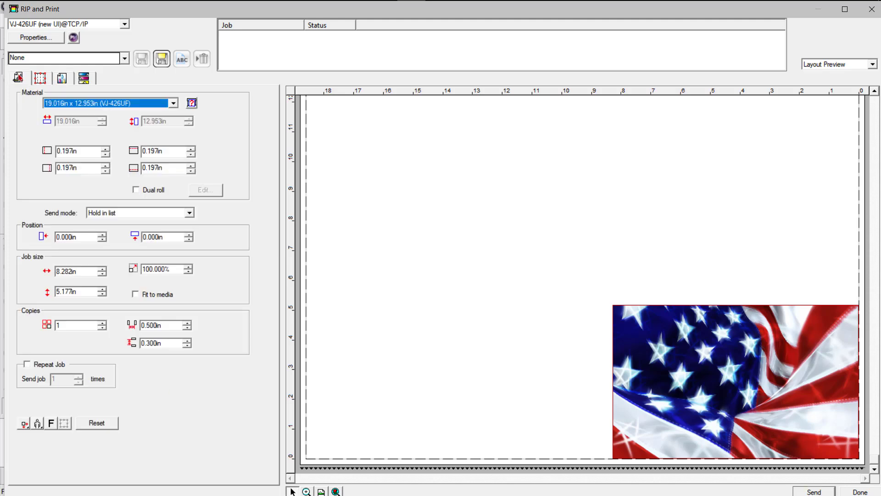
left_click(110, 212)
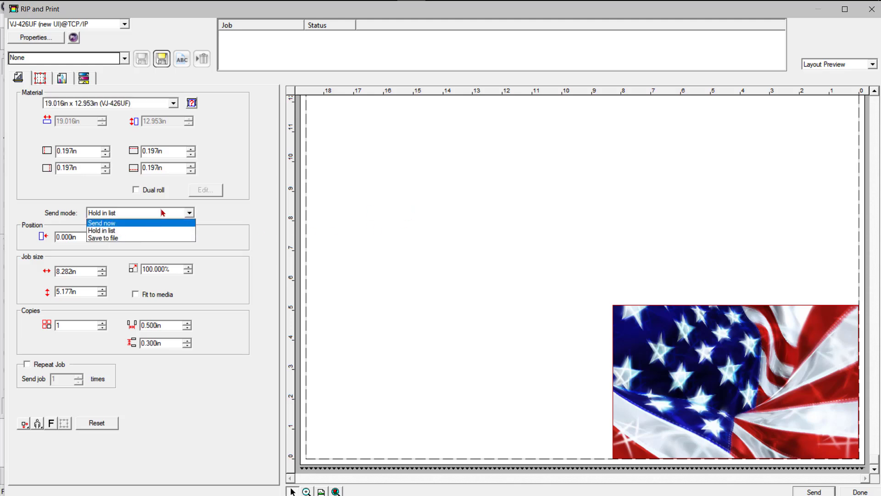
left_click(150, 231)
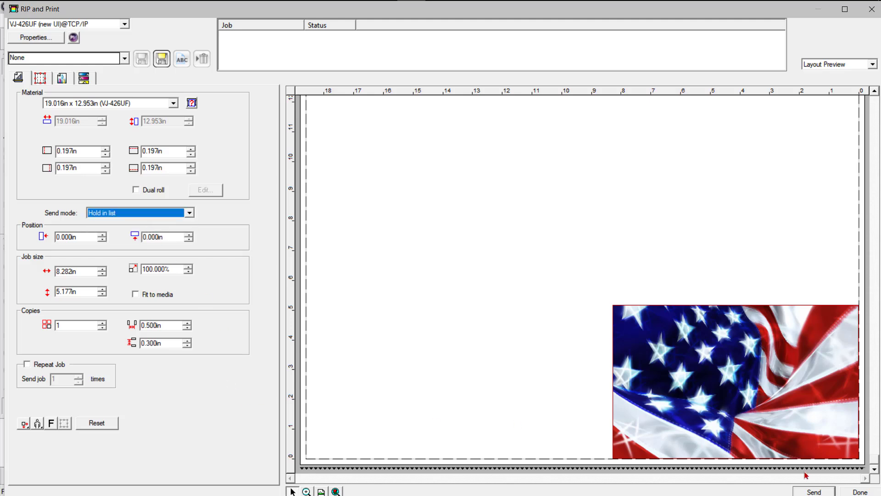
left_click(812, 492)
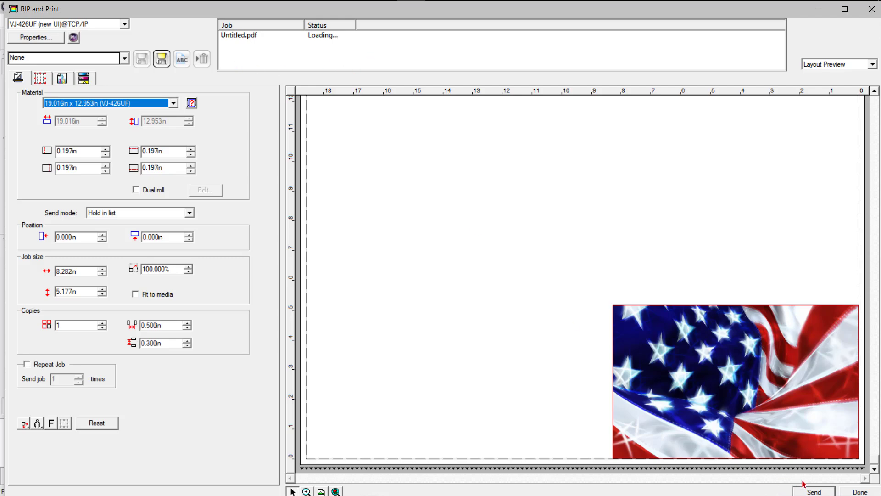
left_click(857, 492)
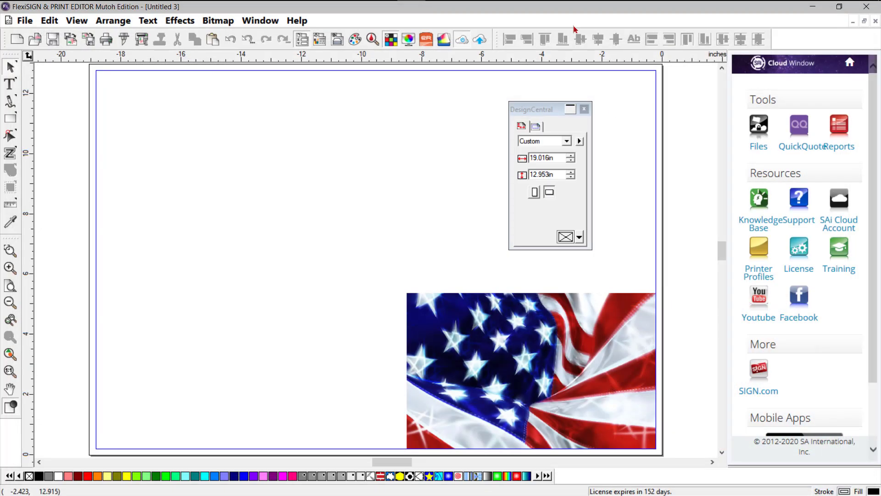
Switch to Production Manager and review the job properties and layout preview of the held Untitled.pdf job without changing them.
mouse_move(370, 18)
left_click(440, 15)
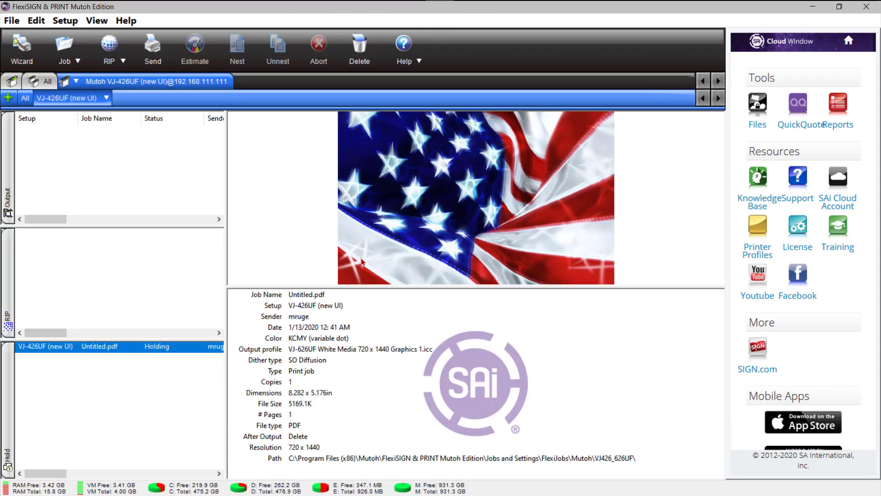
double_click(105, 350)
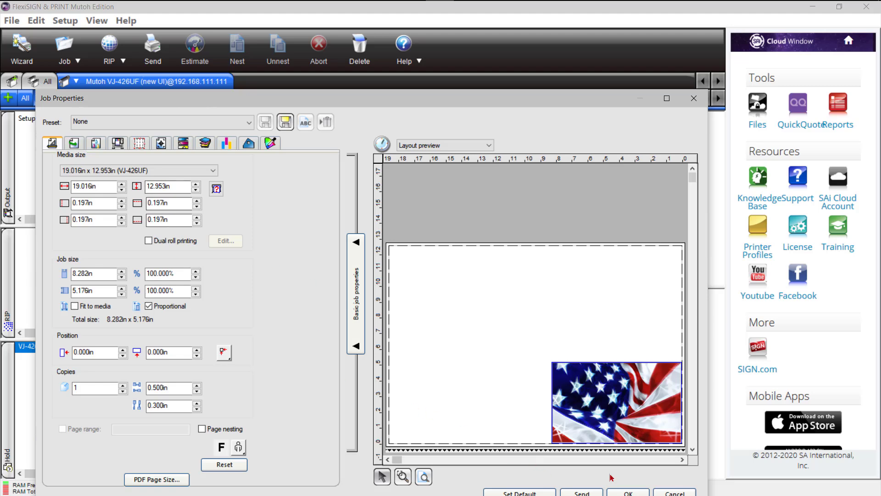
left_click_drag(498, 98, 507, 55)
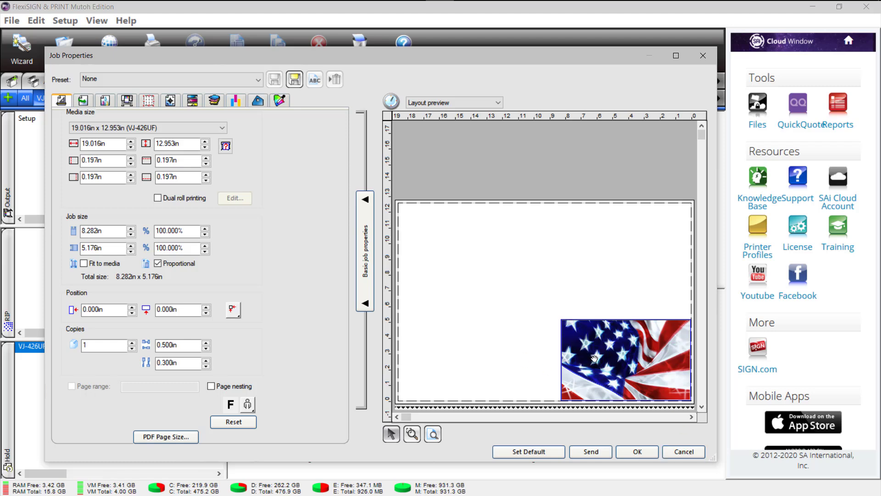
left_click(682, 452)
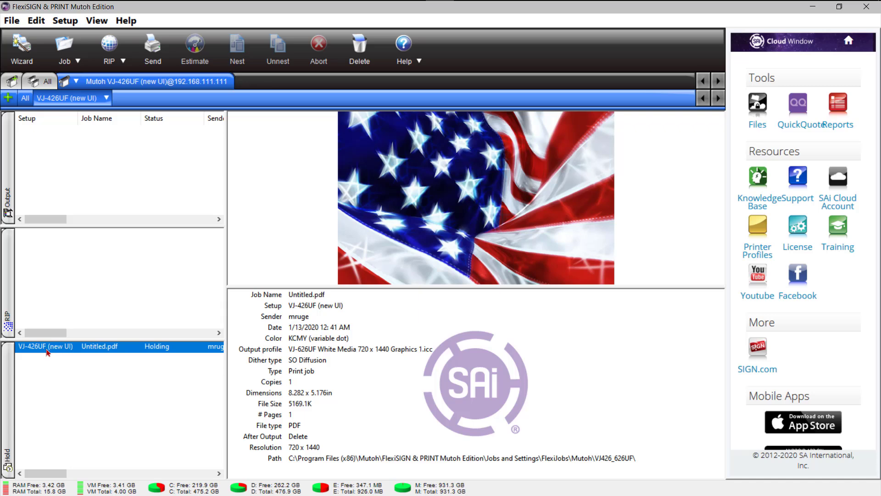
Move the held Untitled.pdf job into the RIP queue to process it.
left_click_drag(47, 350, 70, 266)
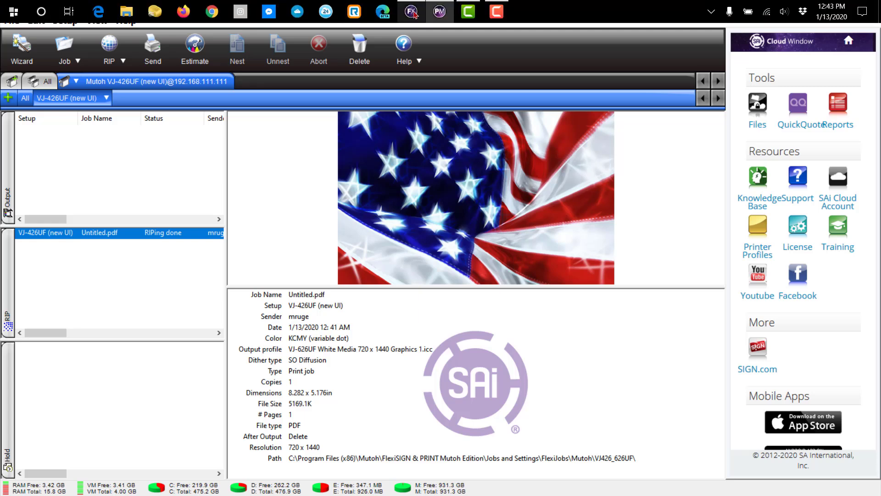
Return to FlexiSIGN, shift the flag image slightly left to about X -4.375 in, and deselect it.
left_click(413, 13)
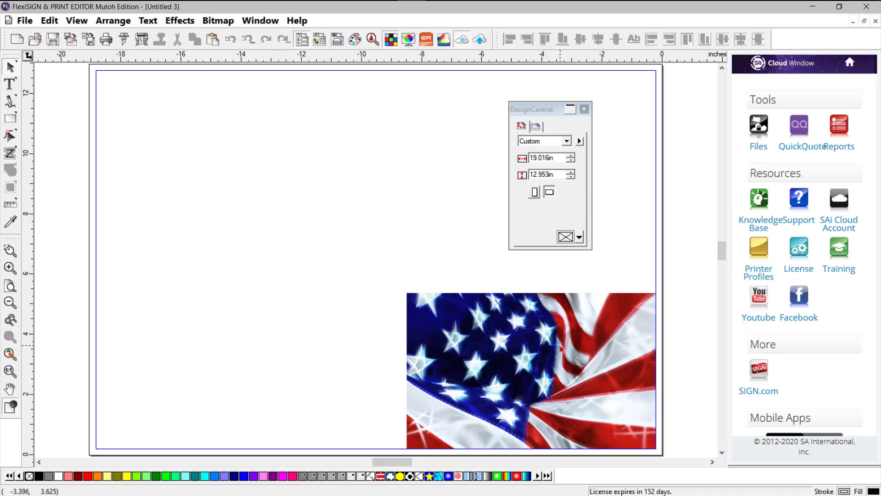
mouse_move(561, 345)
left_mouse_down()
mouse_move(569, 351)
mouse_move(533, 319)
mouse_move(279, 174)
mouse_move(241, 115)
mouse_move(358, 282)
mouse_move(394, 233)
mouse_move(510, 345)
mouse_move(561, 350)
left_mouse_up()
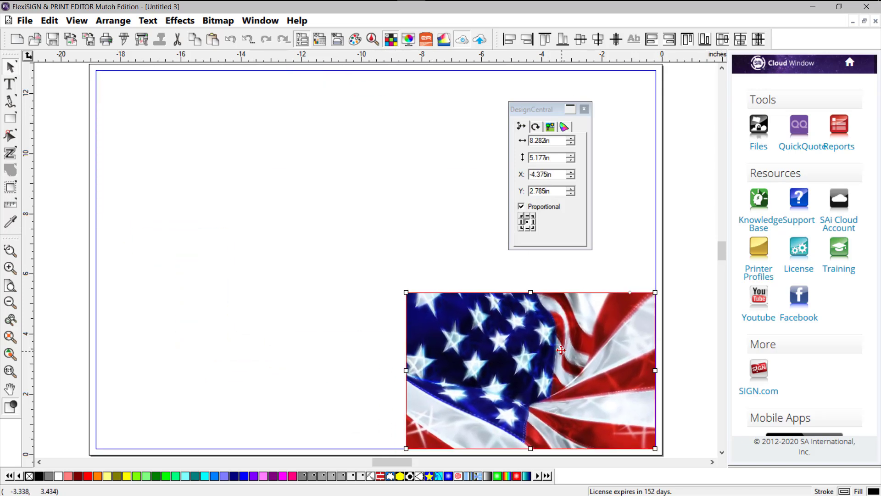
left_click(688, 248)
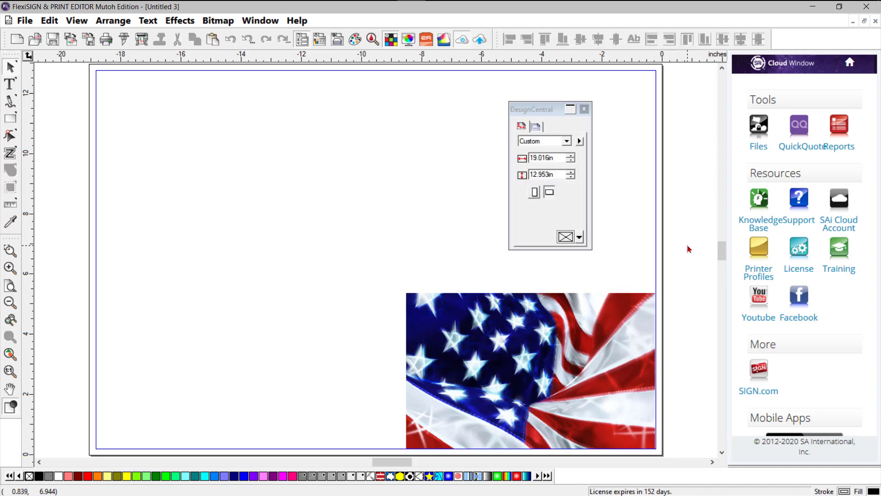